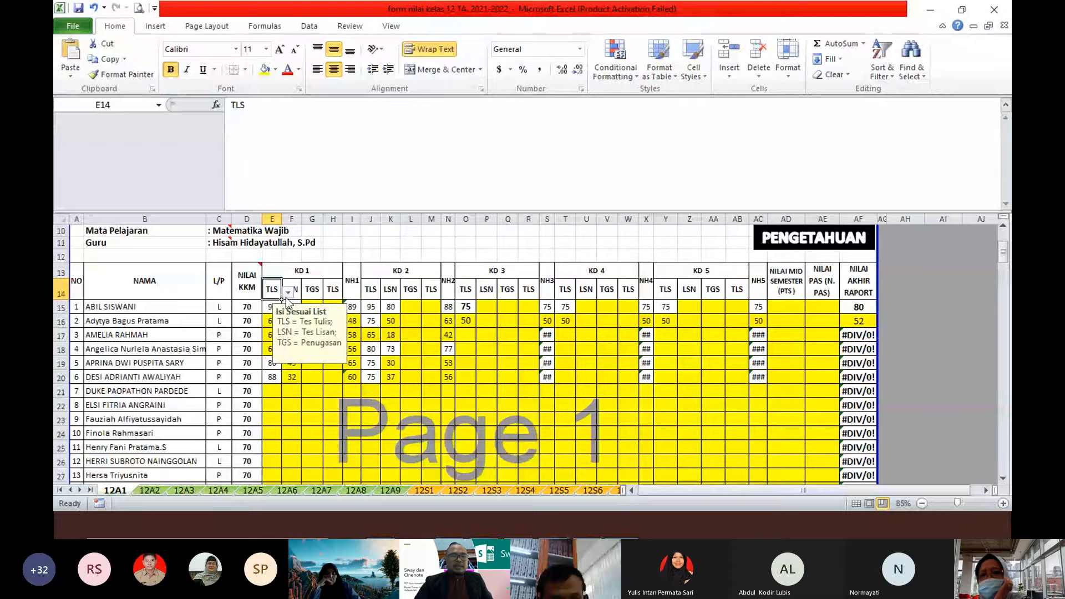
# Step: Set the first KD 1 assessment type in cell E14 of the Pengetahuan table to TGS
pyautogui.click(288, 292)
pyautogui.click(277, 312)
pyautogui.click(288, 292)
pyautogui.click(270, 317)
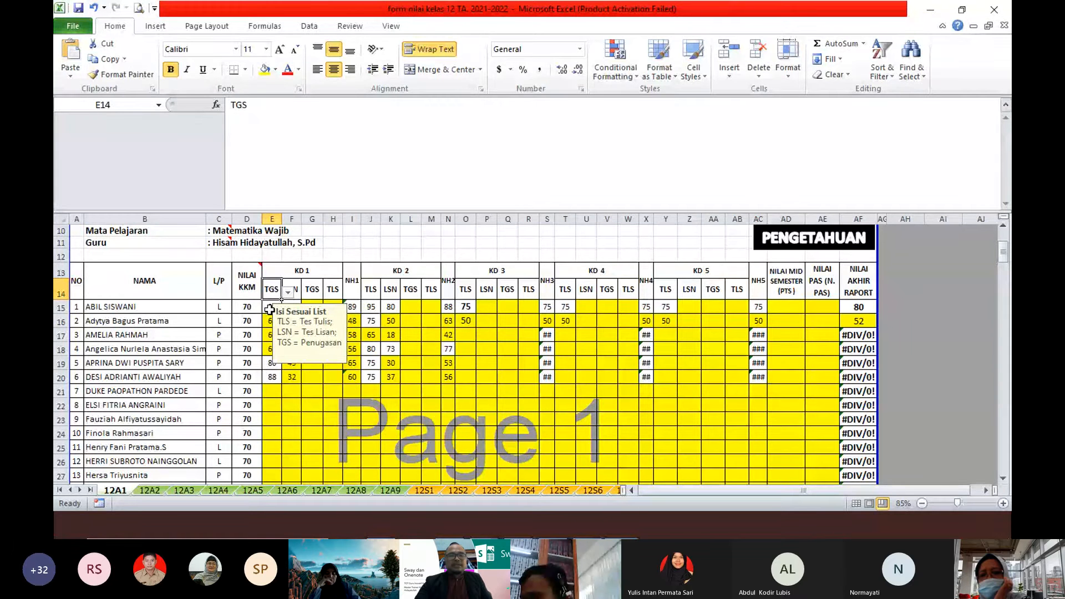
pyautogui.click(290, 289)
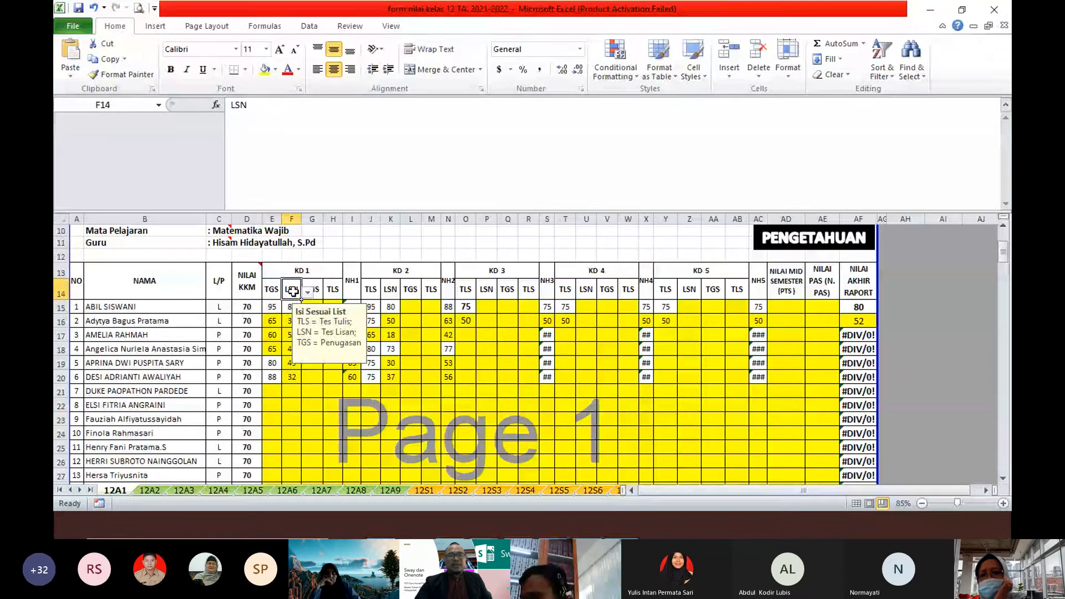
pyautogui.click(349, 292)
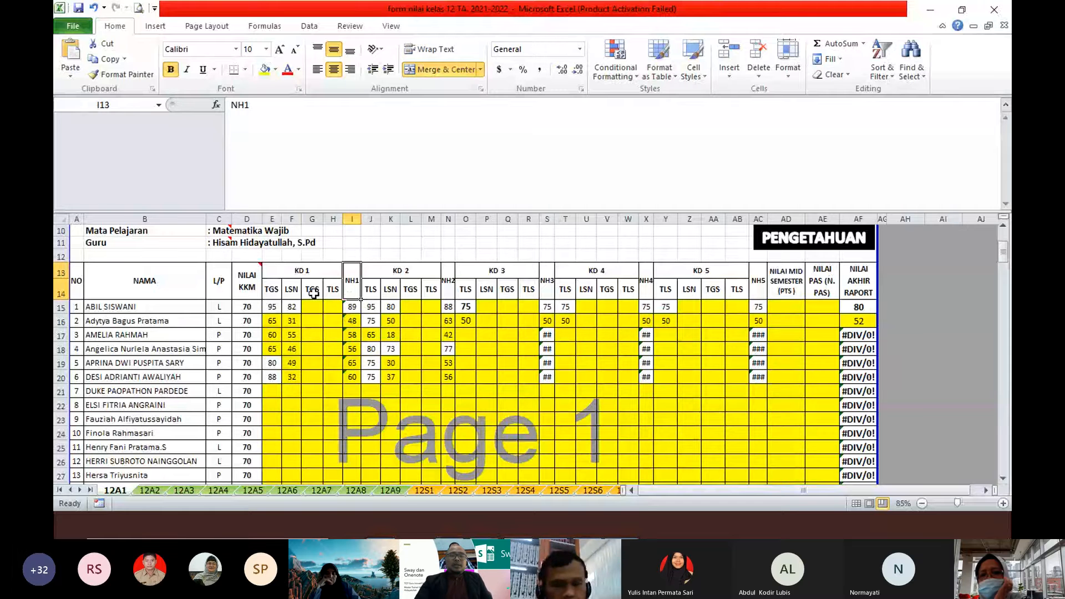
pyautogui.click(270, 291)
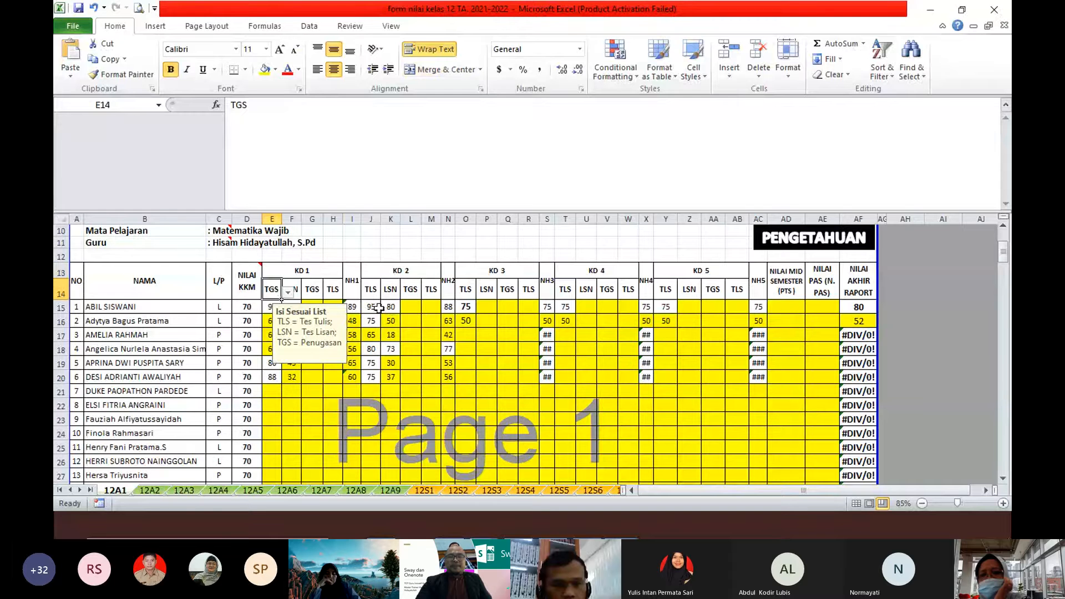
# Step: Examine the first student's KD 1 and KD 2 scores across row 15 of the Pengetahuan table
pyautogui.click(379, 308)
pyautogui.press('Right')
pyautogui.press('Right')
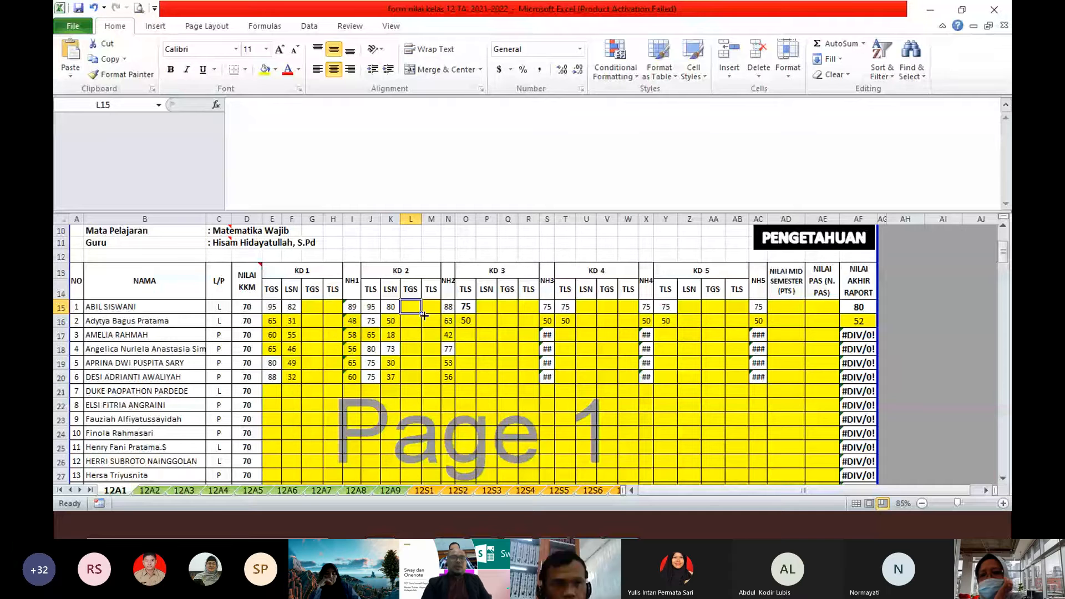
pyautogui.press('Left')
pyautogui.press('Left')
pyautogui.press('Left')
pyautogui.press('Left')
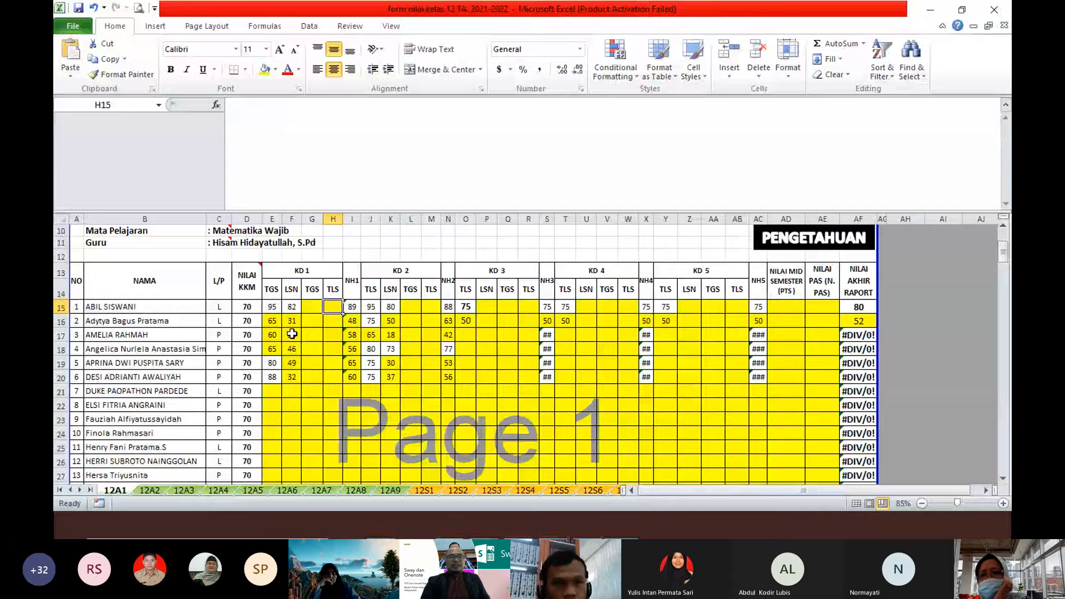
pyautogui.press('Right')
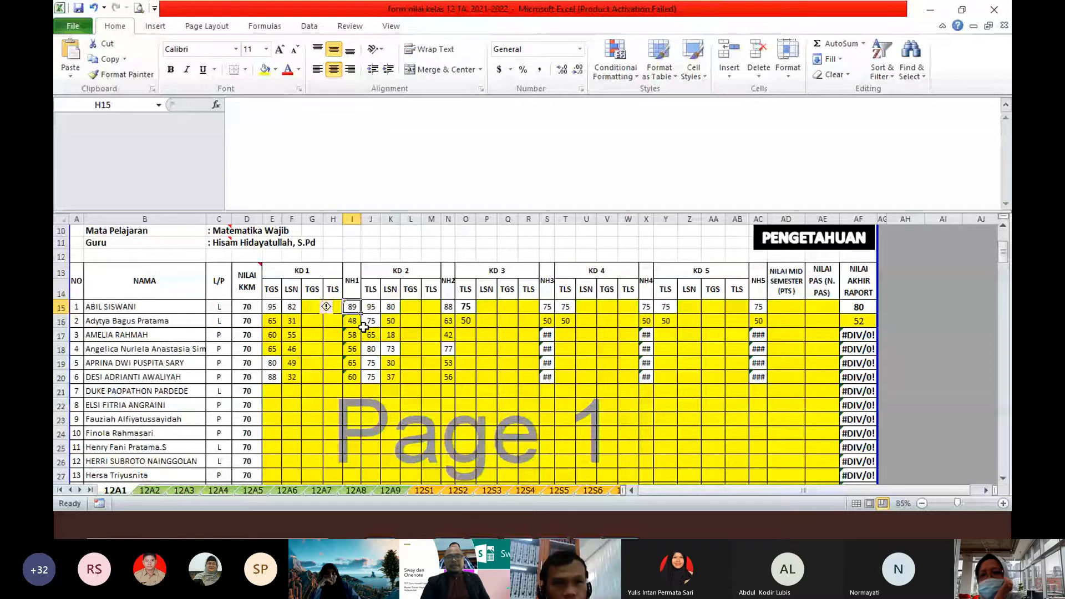
pyautogui.press('Right')
pyautogui.press('Left')
pyautogui.press('Left')
pyautogui.press('Left')
pyautogui.press('Left')
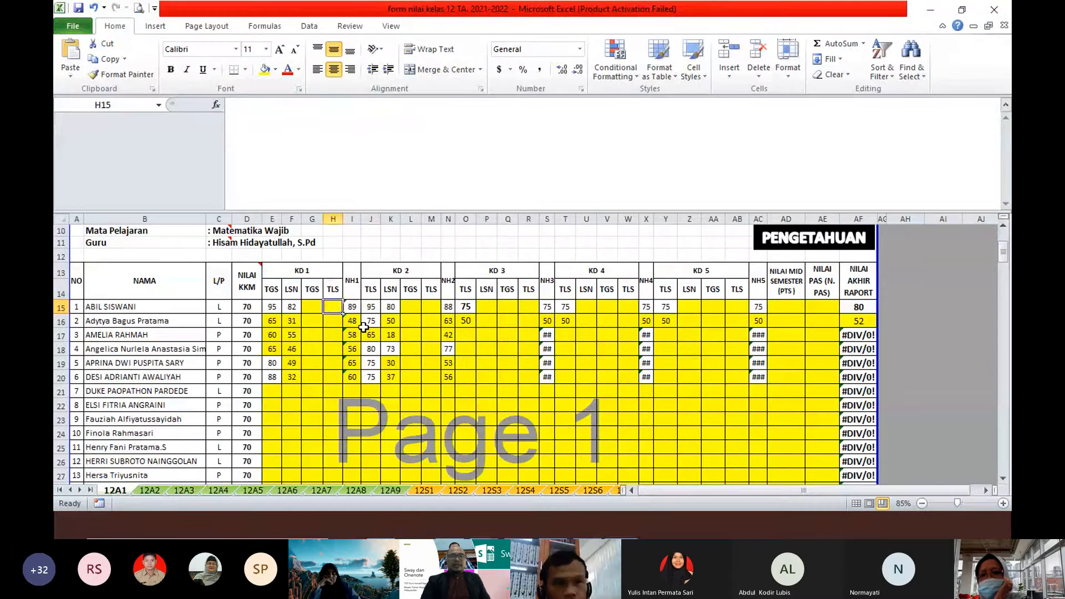
pyautogui.press('Left')
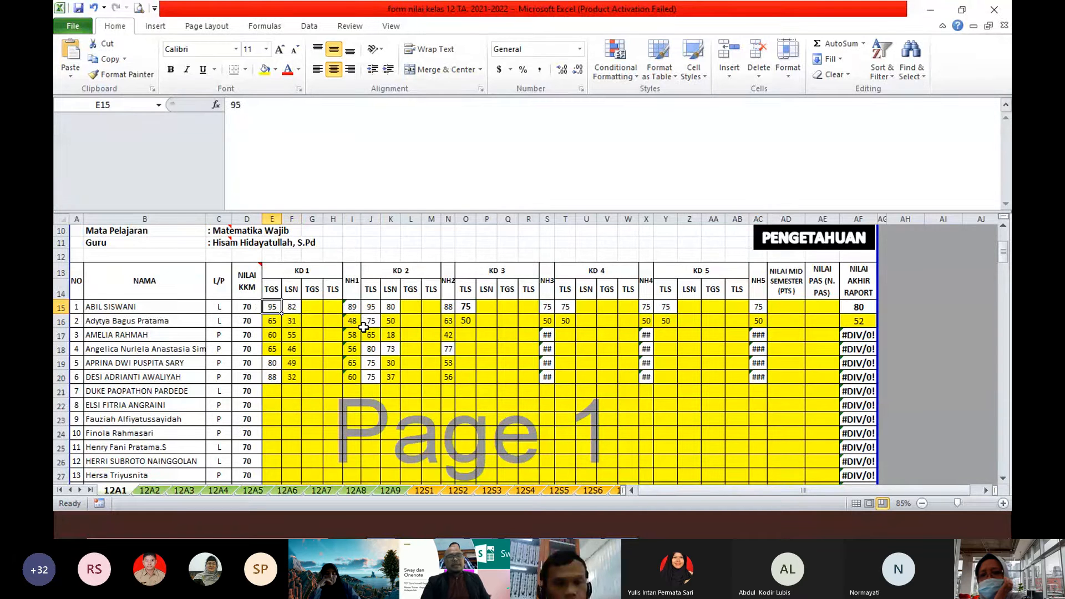
pyautogui.press('Right')
pyautogui.press('Right')
pyautogui.press('Right')
pyautogui.press('Right')
pyautogui.press('Right')
pyautogui.press('Right')
pyautogui.press('Right')
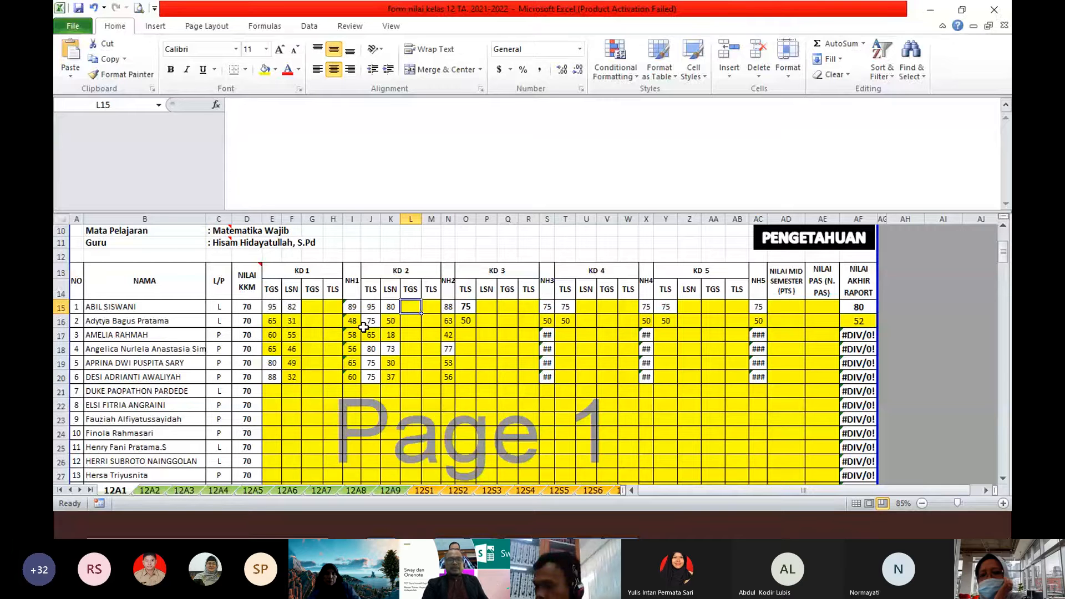
pyautogui.press('Left')
pyautogui.press('Left')
pyautogui.press('Left')
pyautogui.press('Left')
pyautogui.press('Left')
pyautogui.press('Left')
pyautogui.press('Left')
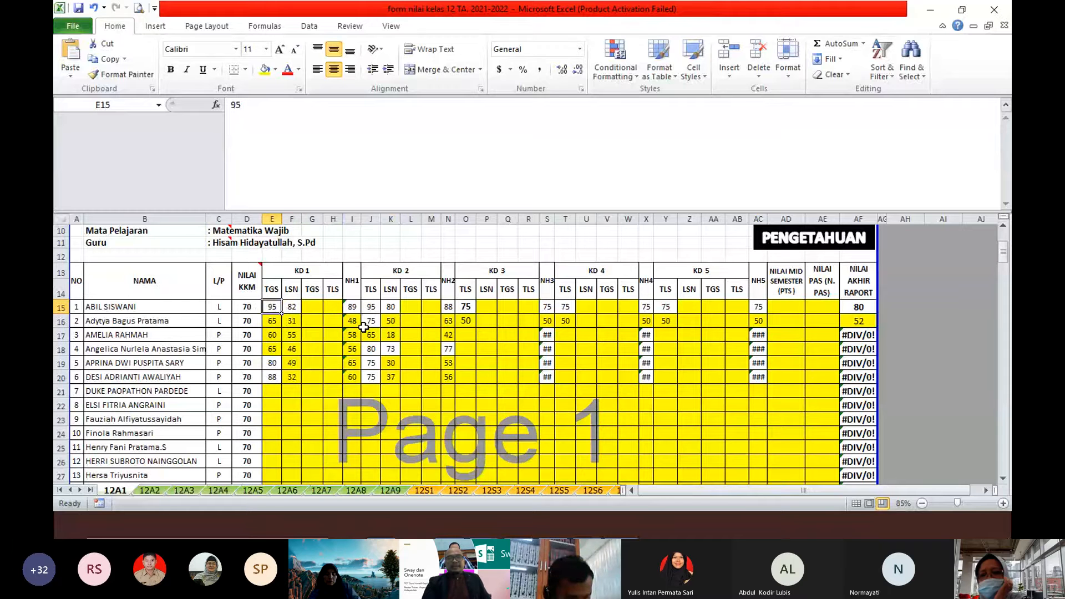
pyautogui.press('Right')
pyautogui.press('Right')
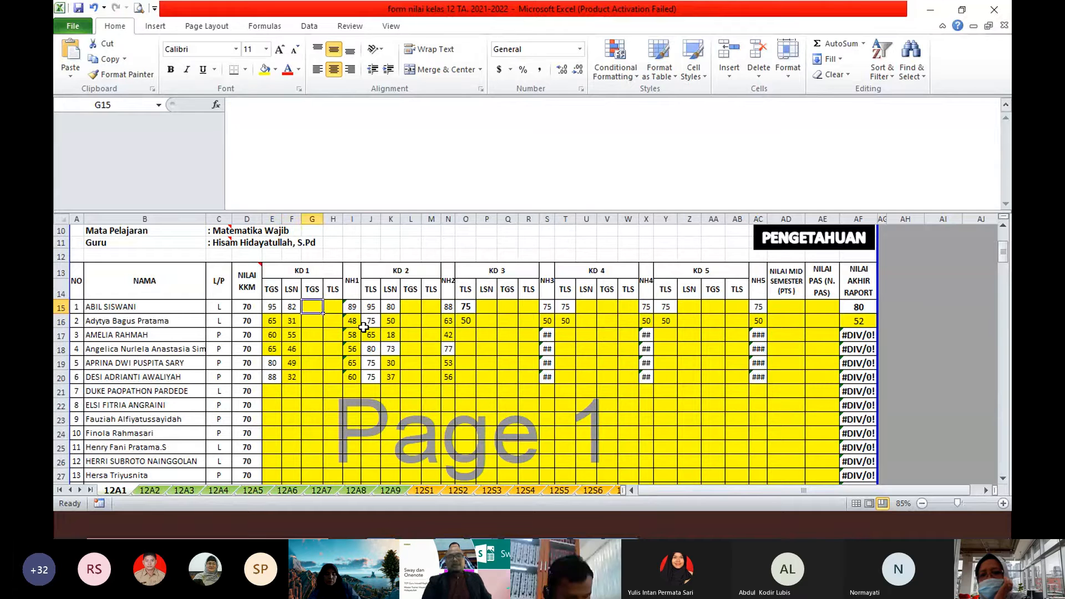
pyautogui.press('Right')
pyautogui.press('Right')
pyautogui.press('Right')
pyautogui.press('Right')
pyautogui.press('Left')
pyautogui.press('Right')
pyautogui.press('Left')
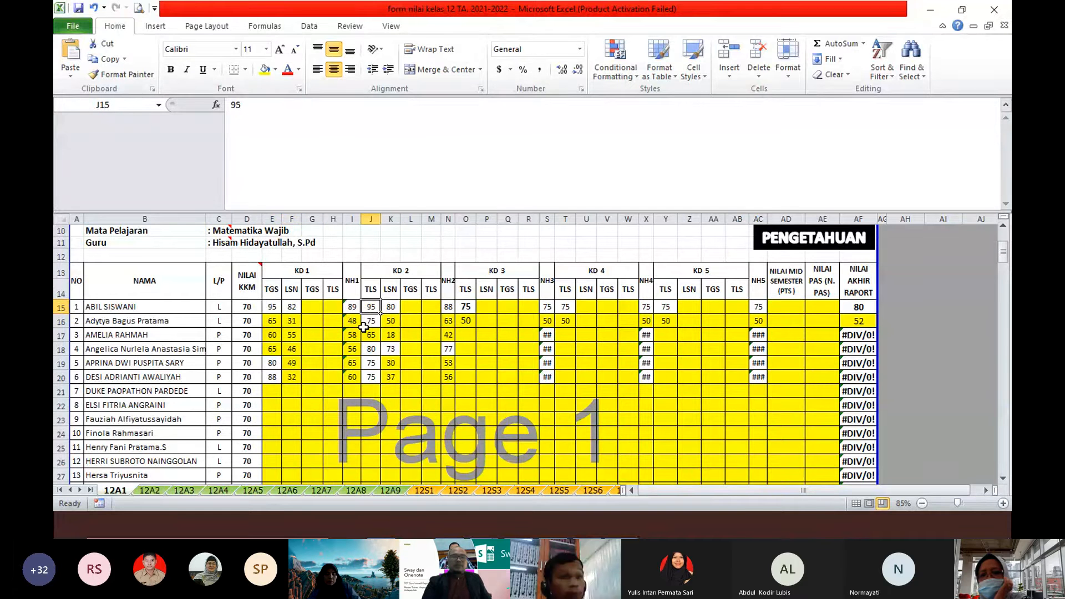
pyautogui.press('Right')
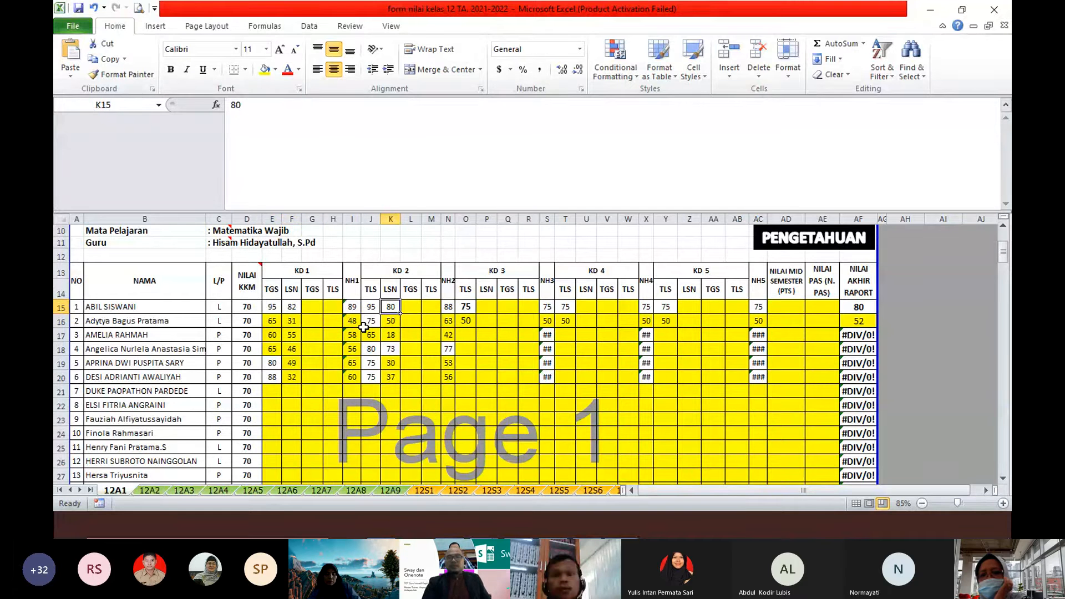
# Step: Inspect the final report grade formula in AF15 and trace the first student's row back to the KD 1 and KD 2 scores
pyautogui.click(854, 311)
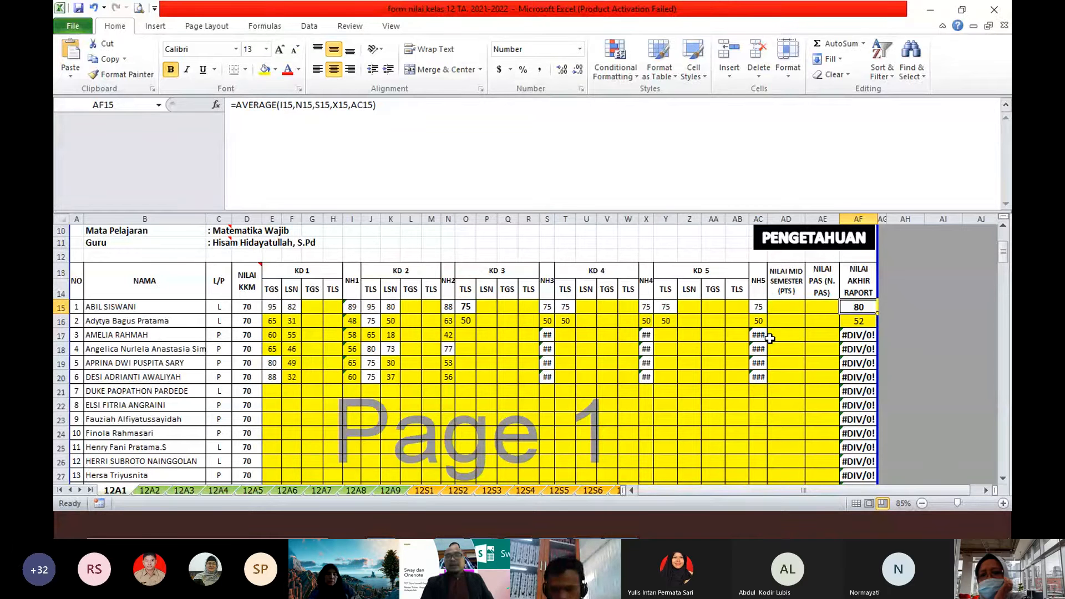
pyautogui.press('Up')
pyautogui.press('Down')
pyautogui.press('Left')
pyautogui.press('Left')
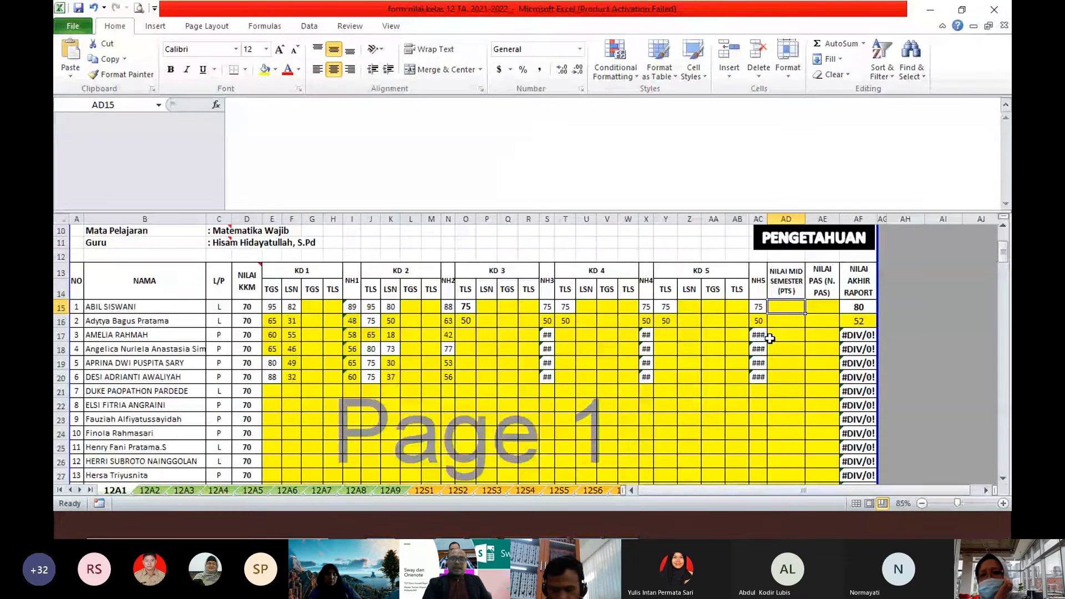
pyautogui.press('Left')
pyautogui.press('Left')
pyautogui.press('Left')
pyautogui.press('Left')
pyautogui.press('Left')
pyautogui.press('Left')
pyautogui.press('Left')
pyautogui.press('Left')
pyautogui.press('Left')
pyautogui.press('Left')
pyautogui.press('Left')
pyautogui.press('Left')
pyautogui.press('Left')
pyautogui.press('Left')
pyautogui.press('Left')
pyautogui.press('Left')
pyautogui.press('Left')
pyautogui.press('Left')
pyautogui.press('Left')
pyautogui.press('Left')
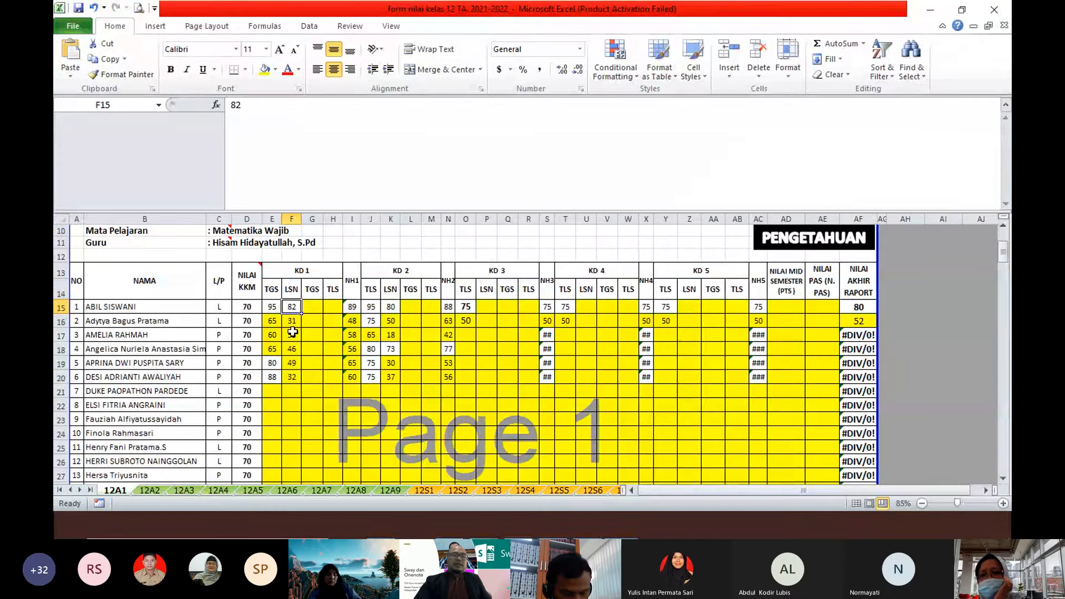
pyautogui.click(392, 310)
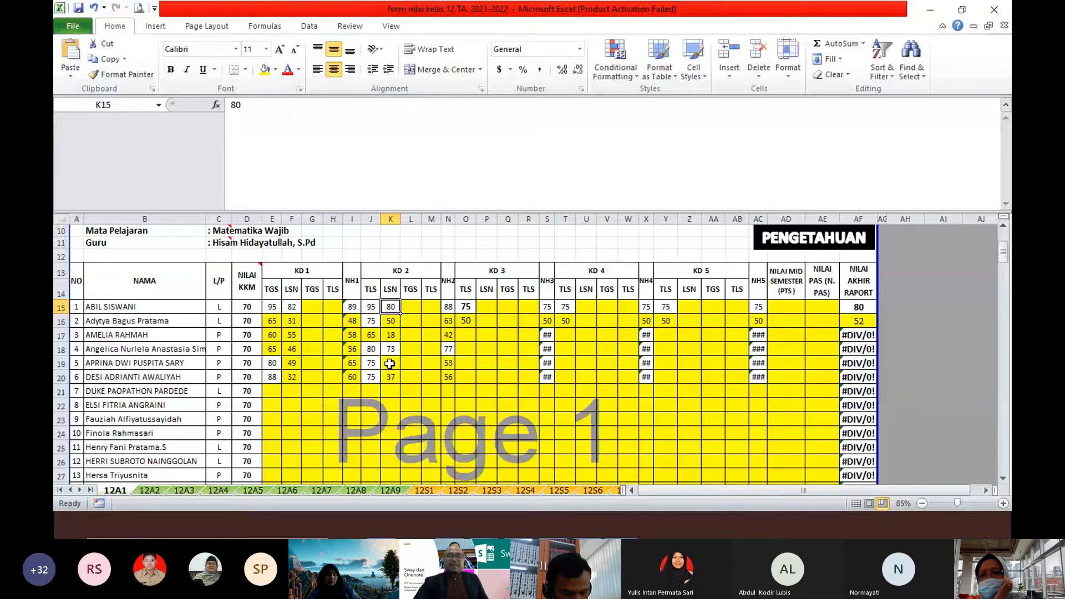
# Step: Find the Keterampilan table further down sheet 12A1 and check the assessment-type hint on the first KD 1 column header
pyautogui.scroll(-2, 332, 364)
pyautogui.scroll(-1, 319, 364)
pyautogui.scroll(-9, 318, 364)
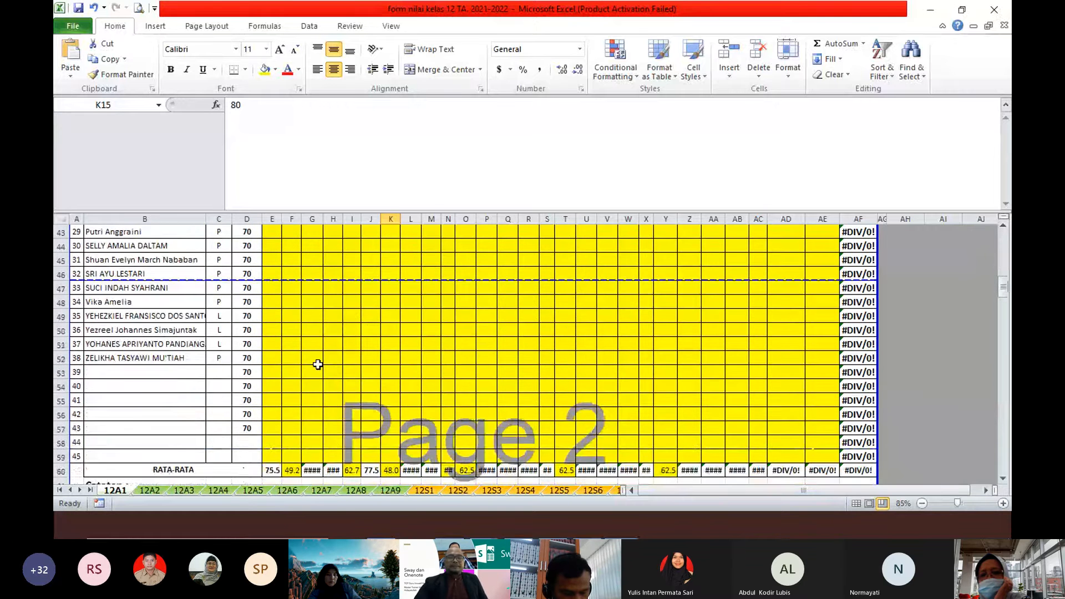
pyautogui.scroll(-1, 318, 364)
pyautogui.scroll(-3, 270, 383)
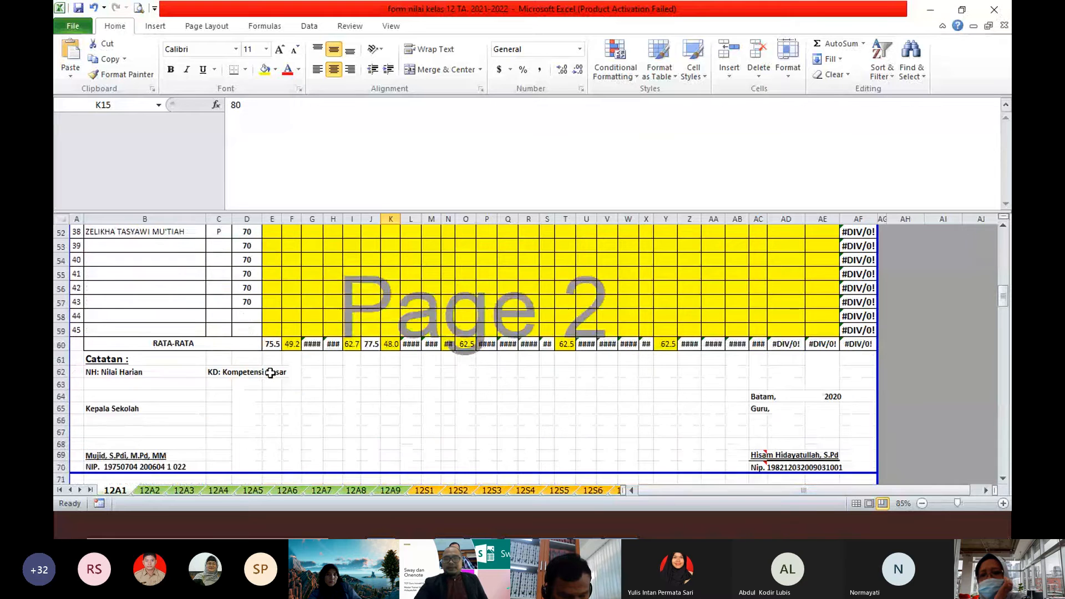
pyautogui.scroll(-7, 270, 373)
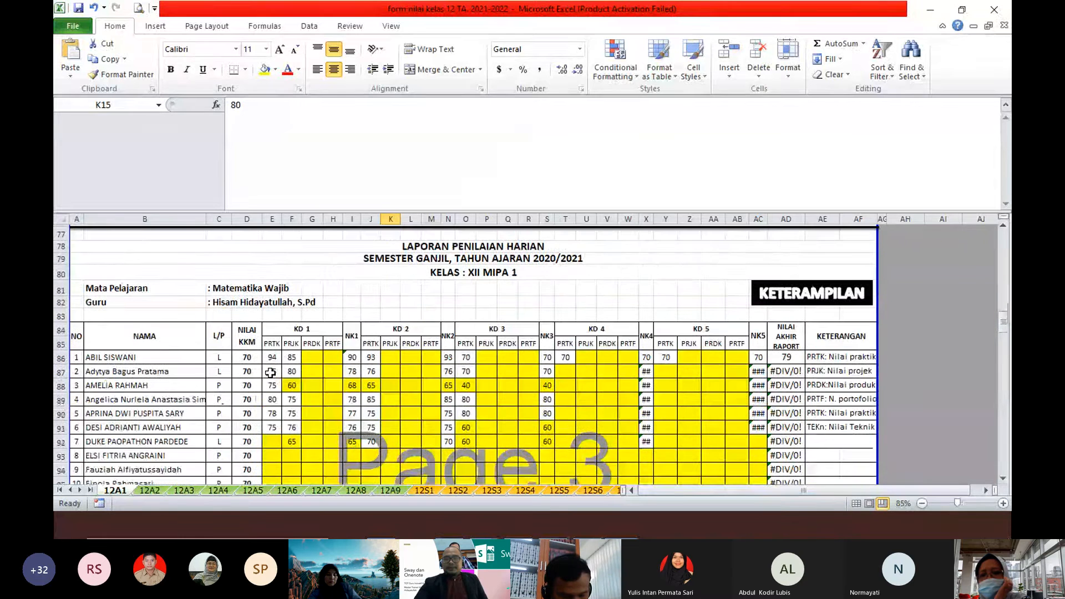
pyautogui.scroll(-1, 278, 324)
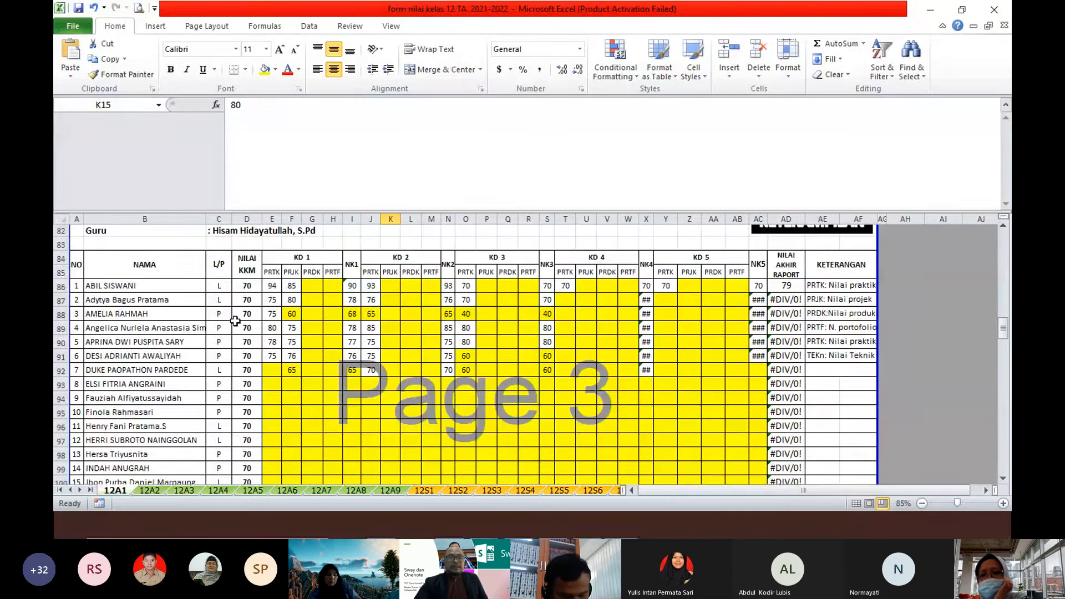
pyautogui.click(274, 274)
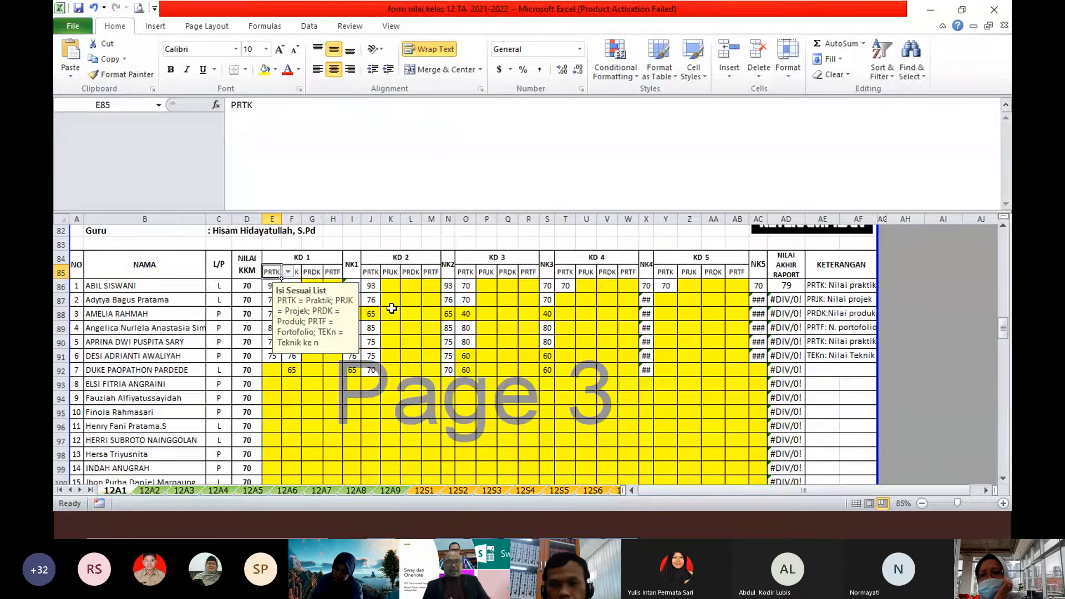
# Step: Examine the first student's Keterampilan scores and the NK1 average formula in row 86
pyautogui.click(271, 285)
pyautogui.press('Right')
pyautogui.press('Right')
pyautogui.press('Right')
pyautogui.press('Right')
pyautogui.press('Right')
pyautogui.press('Right')
pyautogui.press('Right')
pyautogui.press('Right')
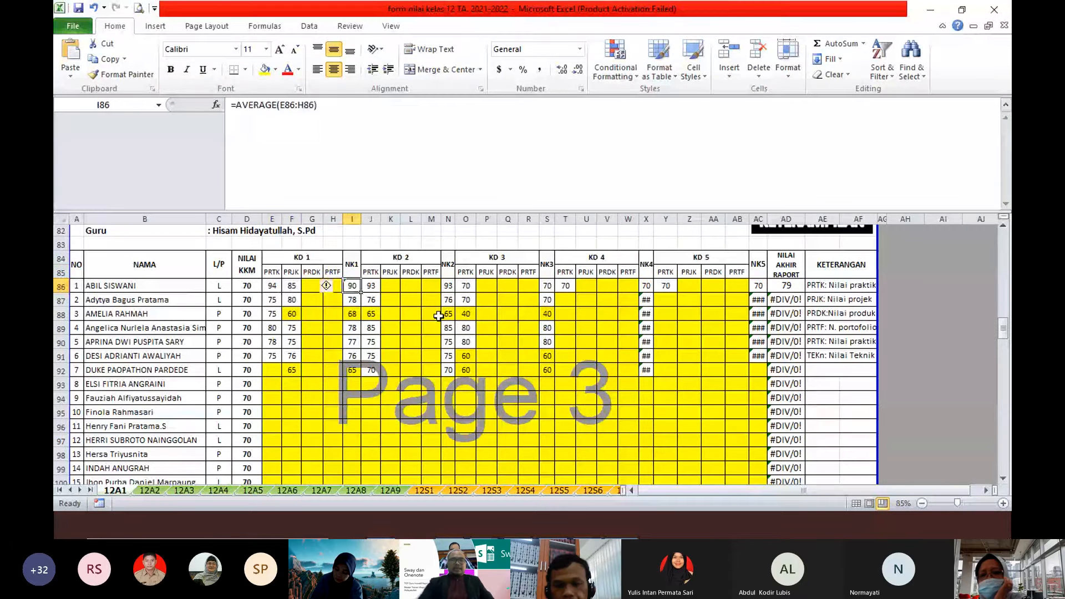
pyautogui.press('Right')
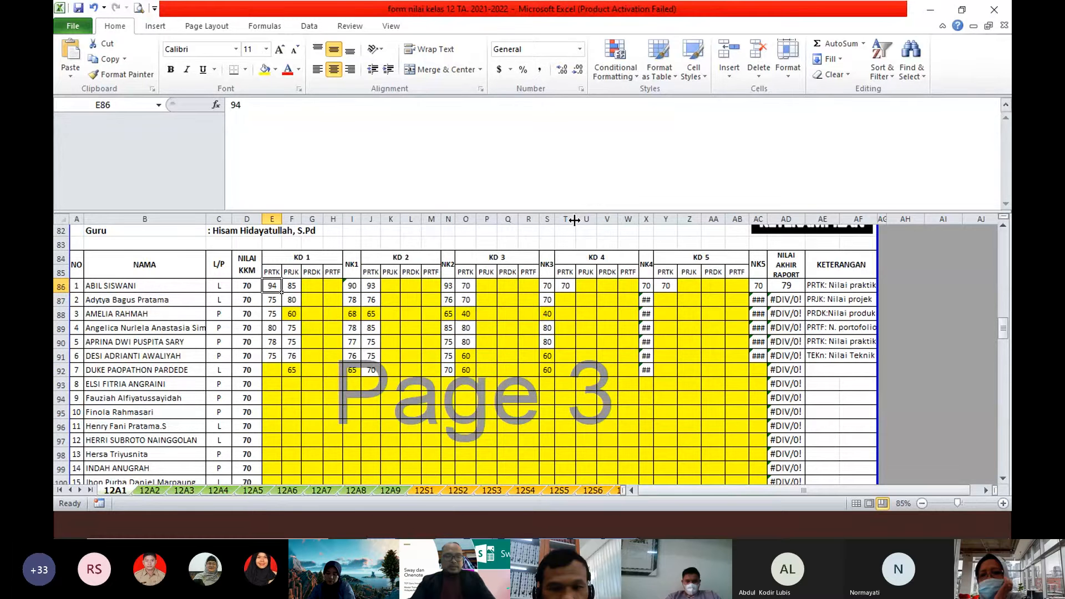
# Step: Switch to the main Microsoft Teams window showing the General channel
pyautogui.hotkey('alt', 'Tab')
pyautogui.hotkey('alt', 'Tab')
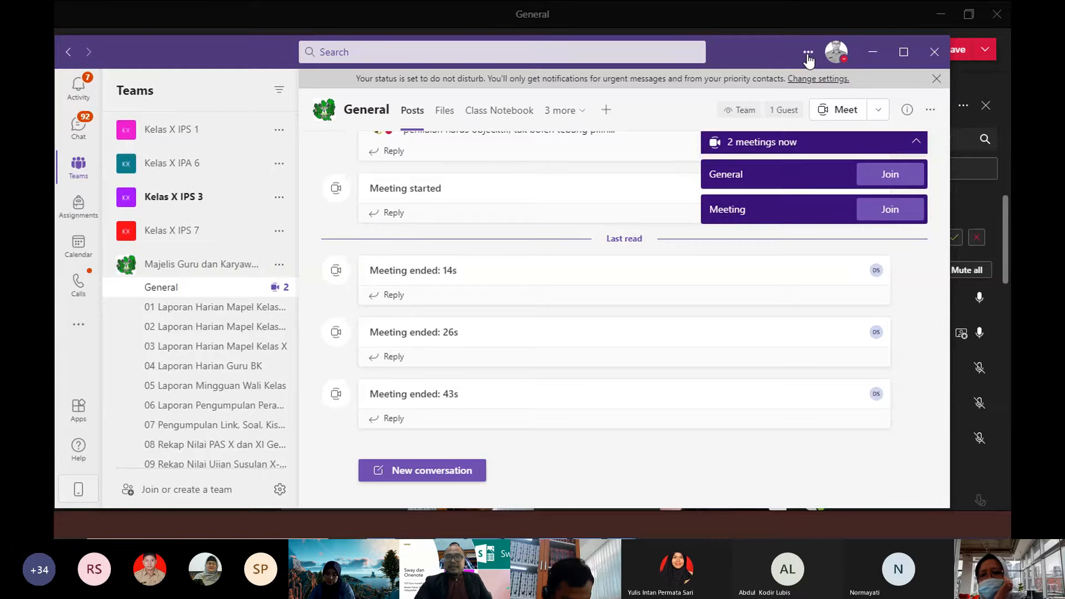
pyautogui.click(809, 54)
pyautogui.click(837, 54)
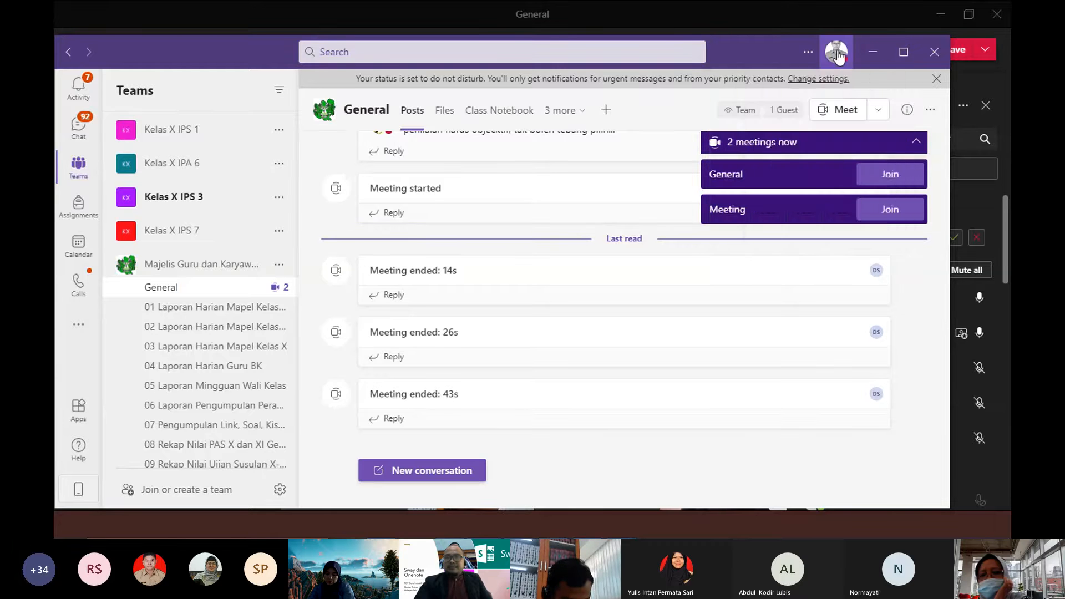
pyautogui.click(837, 53)
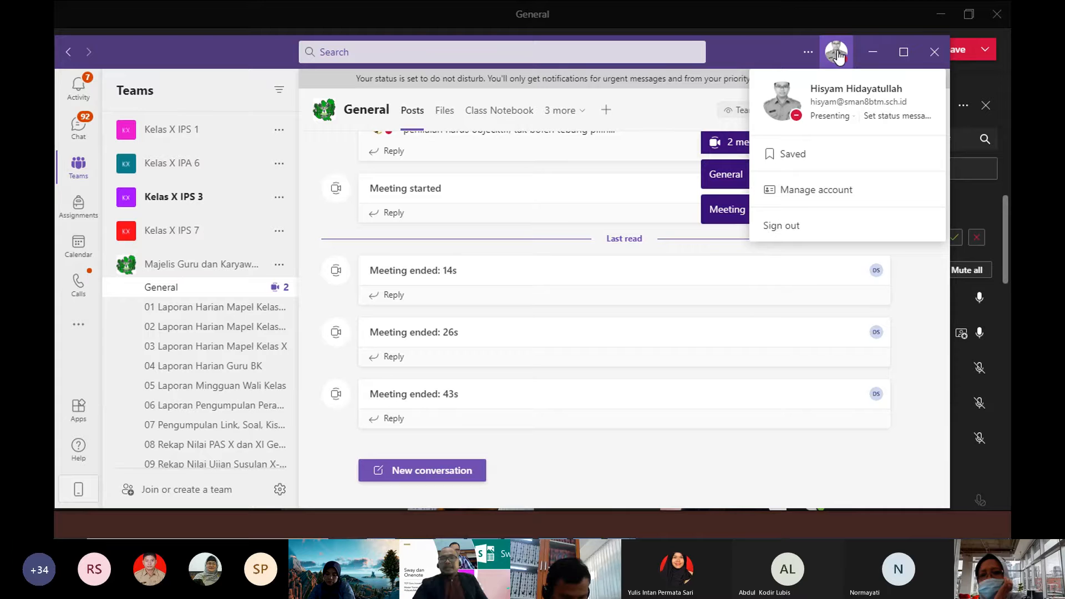
pyautogui.click(801, 194)
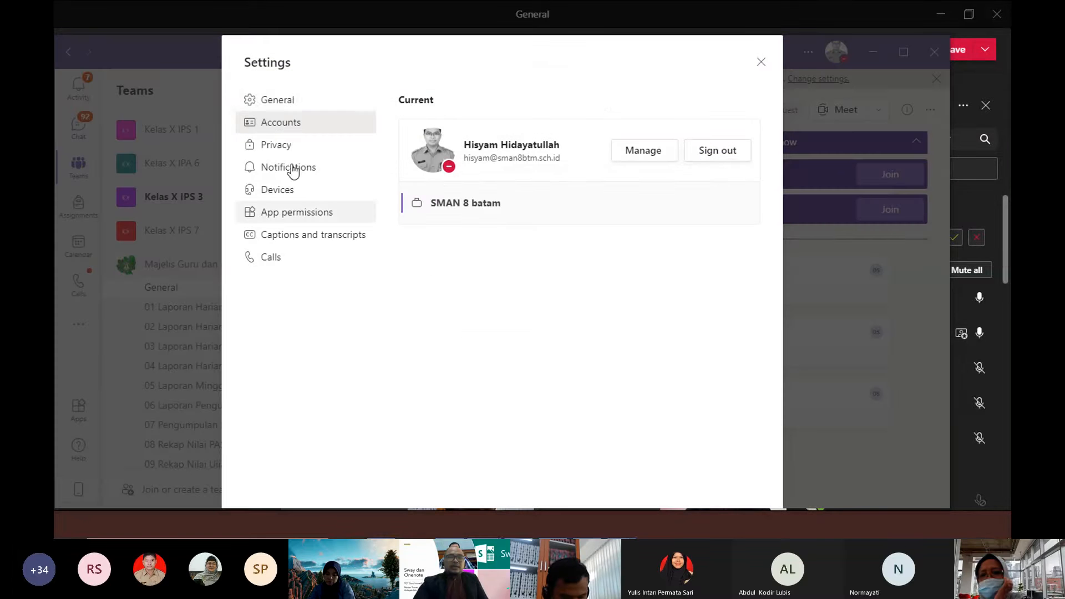
pyautogui.click(279, 102)
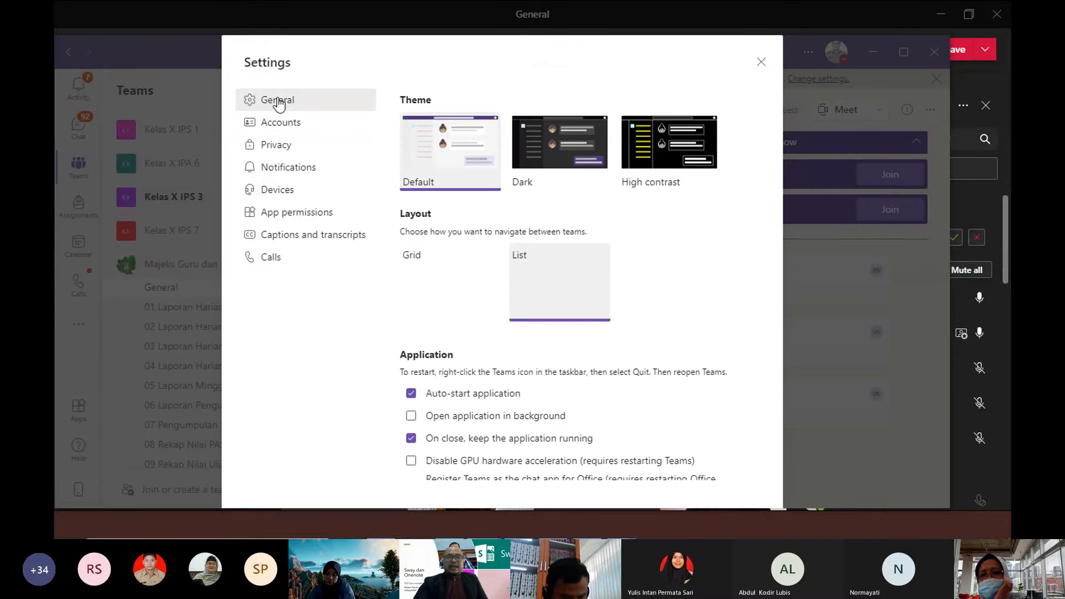
pyautogui.click(761, 62)
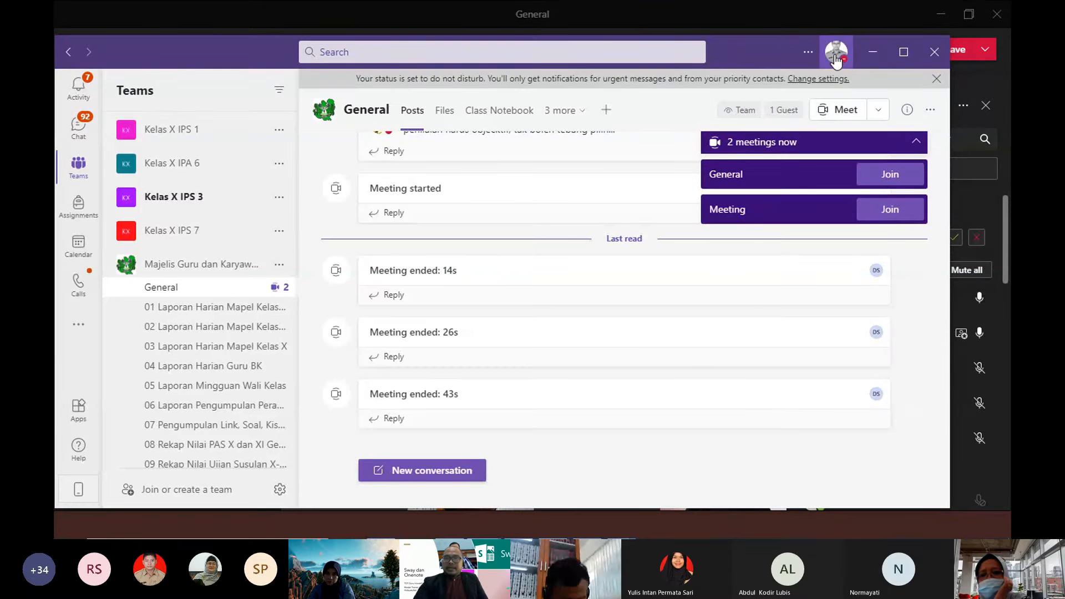
# Step: Open the account management settings and go through the General settings down to the Language section
pyautogui.click(837, 55)
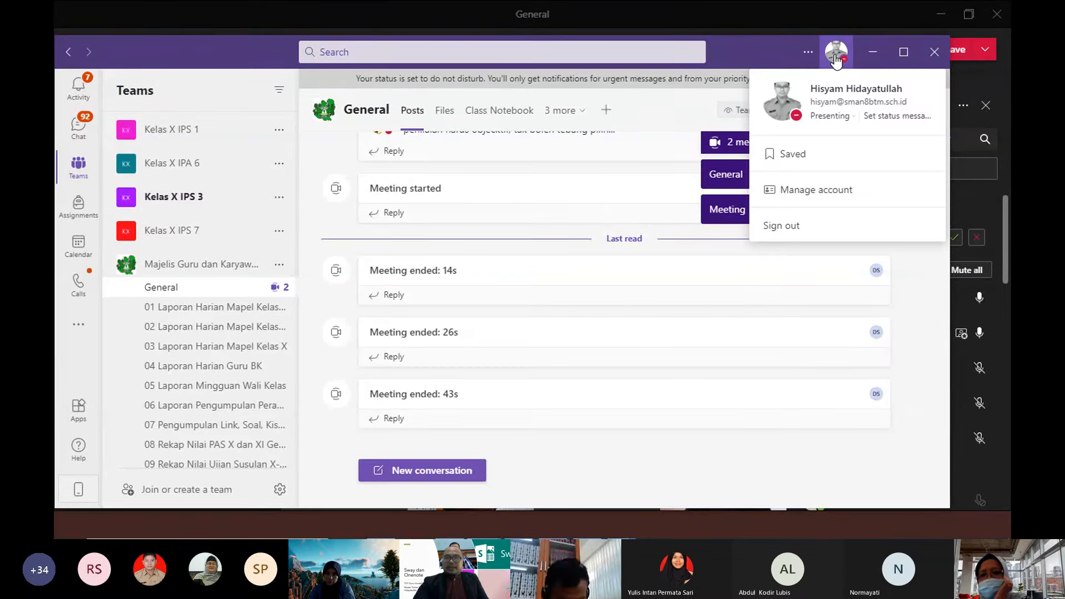
pyautogui.click(816, 196)
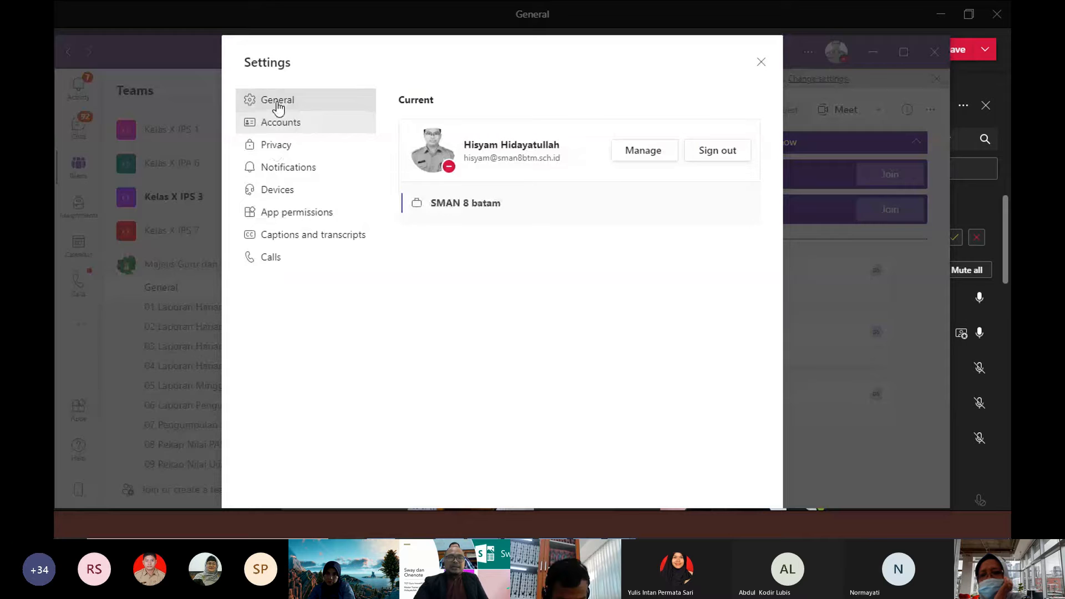
pyautogui.click(278, 102)
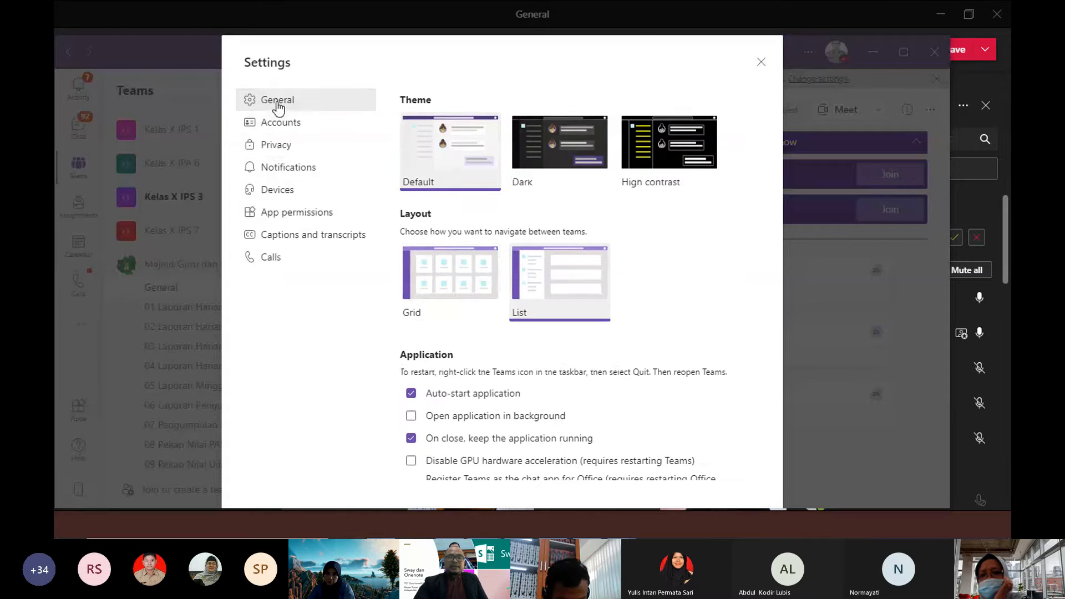
pyautogui.scroll(-3, 509, 360)
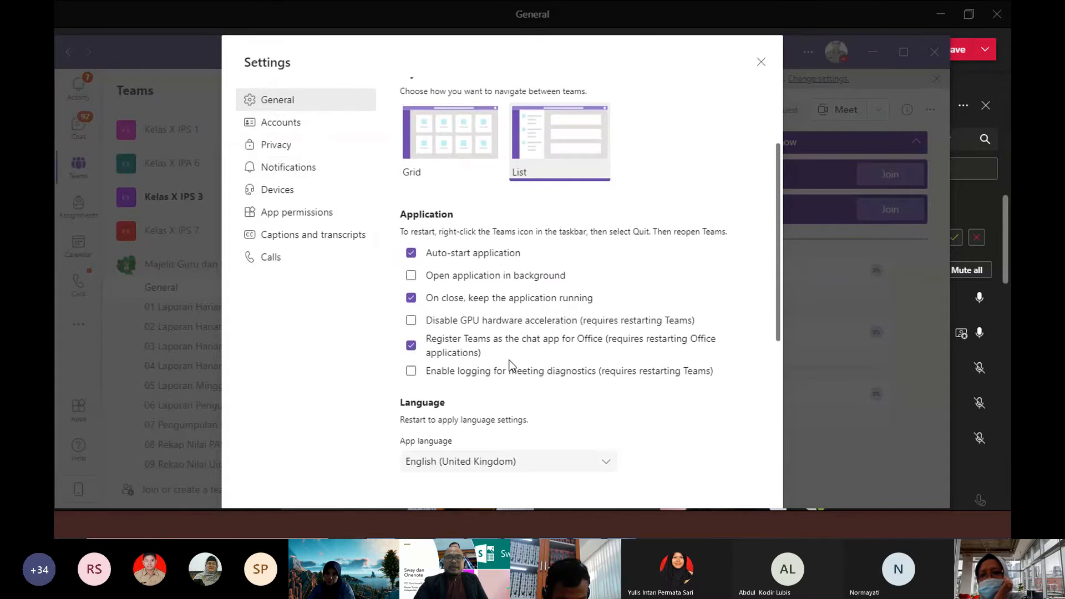
pyautogui.scroll(-3, 510, 361)
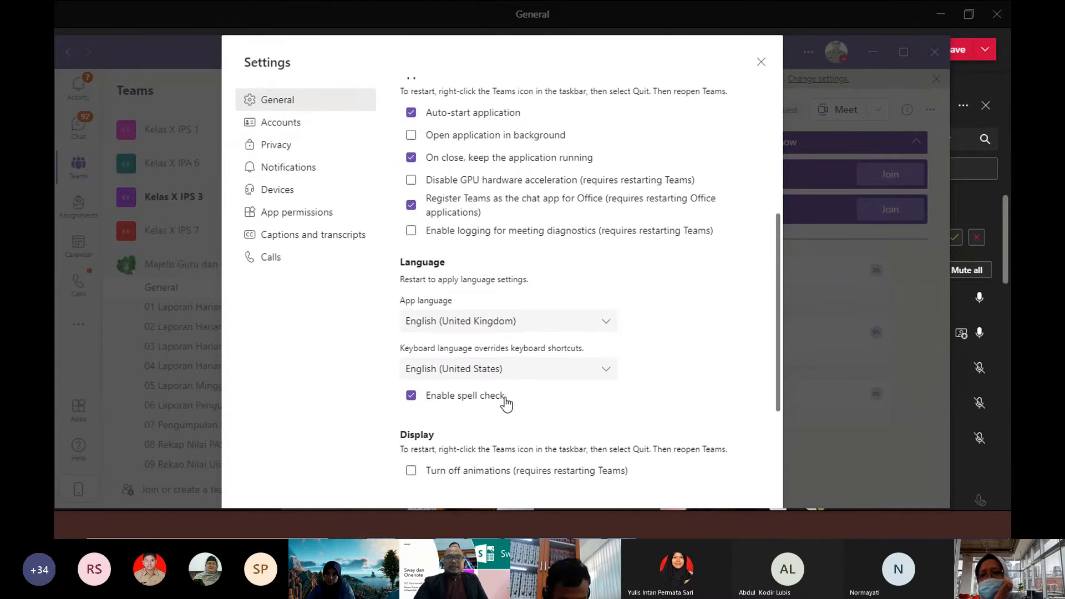
# Step: Expand the app language choices in the General settings and look through the available languages
pyautogui.click(605, 327)
pyautogui.click(528, 328)
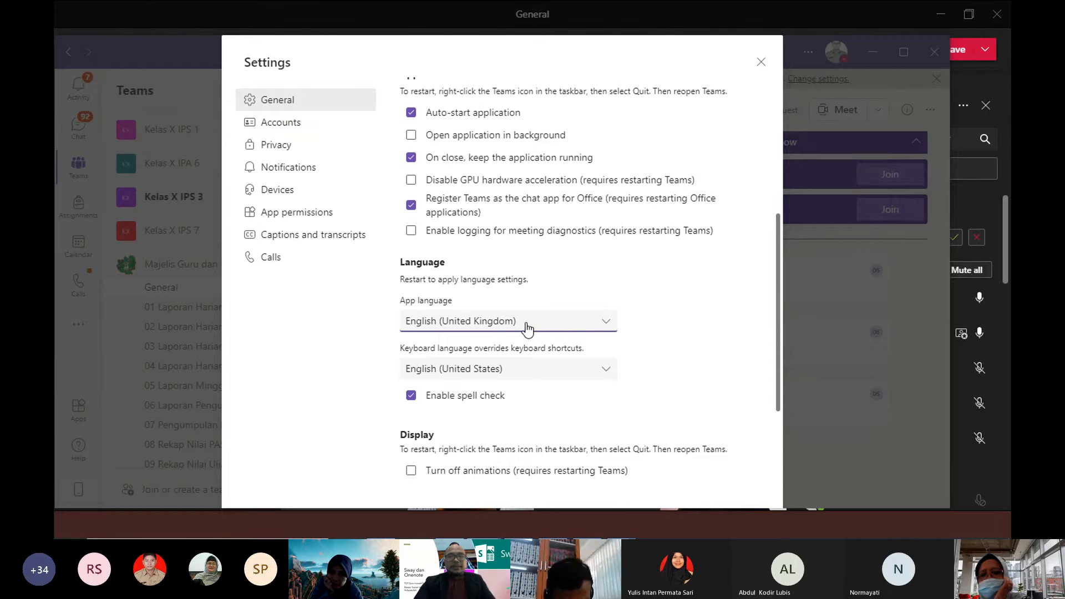
pyautogui.click(526, 324)
pyautogui.scroll(1, 508, 244)
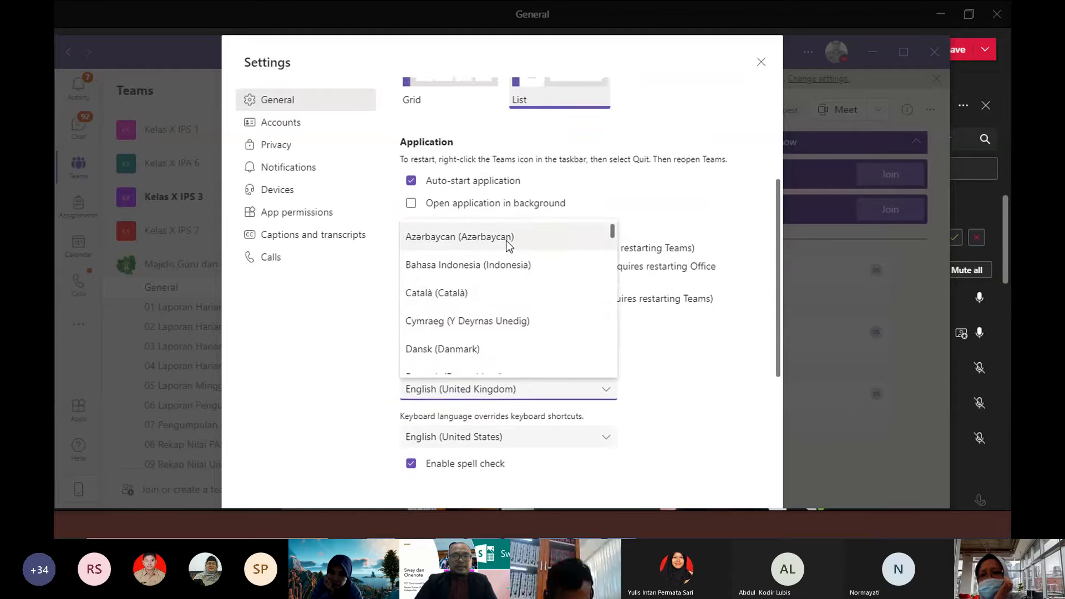
pyautogui.scroll(-3, 507, 244)
pyautogui.scroll(-1, 482, 170)
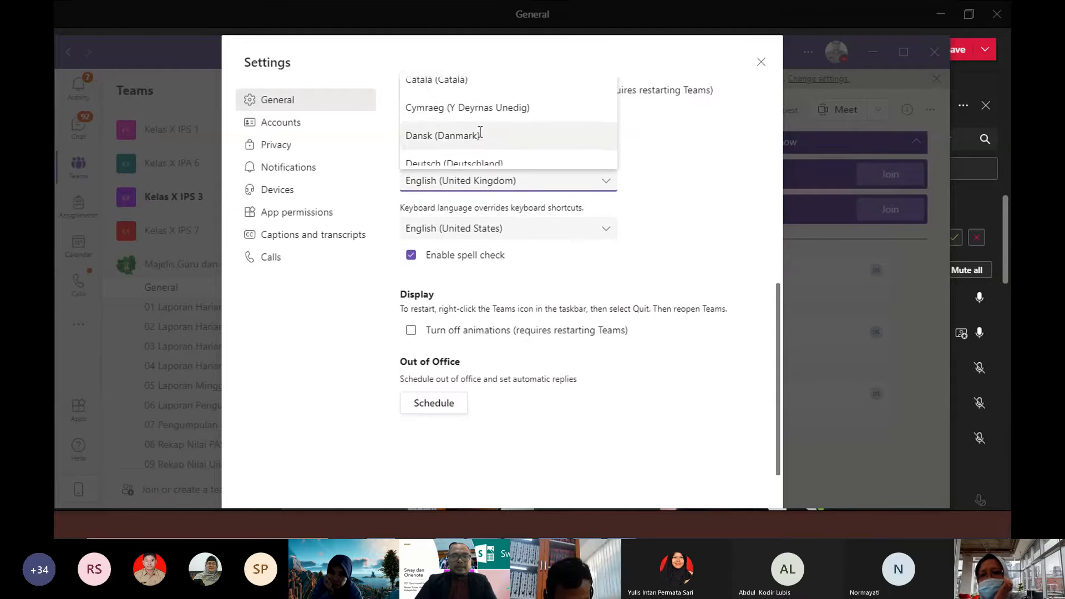
pyautogui.scroll(-9, 480, 133)
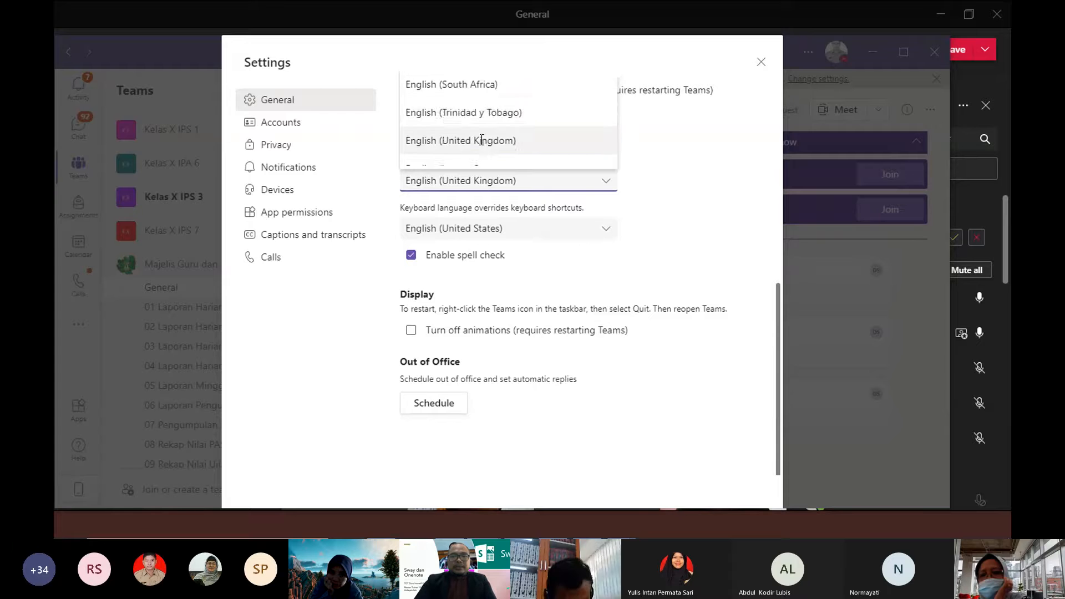
pyautogui.scroll(-8, 481, 140)
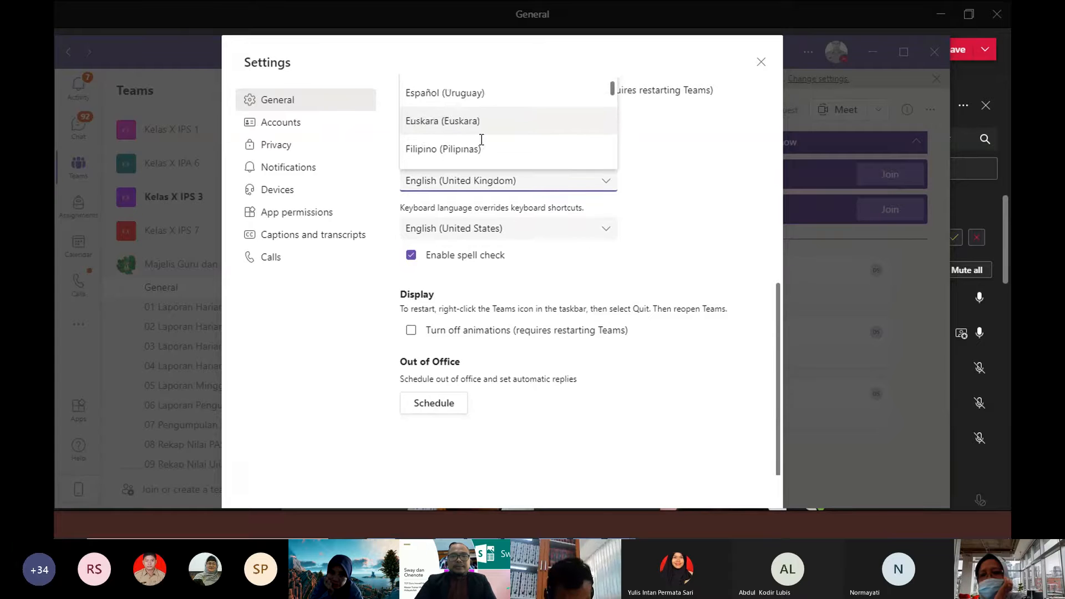